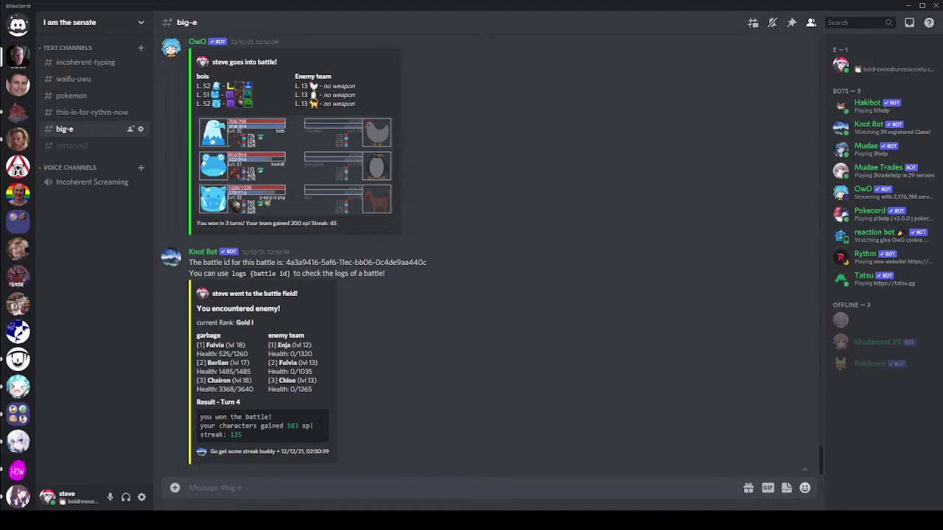
Send $m in big-e, then post the generated embed link to show the 'i am the master' embed
{"action": "left_click", "coordinate": [335, 489]}
{"action": "type", "text": "$m"}
{"action": "key", "text": "Return"}
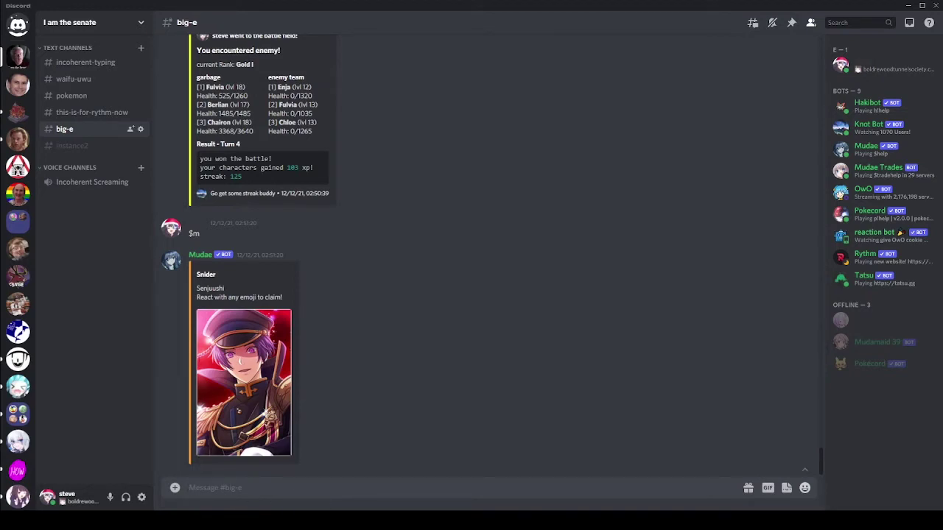
{"action": "type", "text": "https://test.rauf.workers.dev/embeds?&author=i+am+the+master&color=C43E3E&image=https://cdn.discordapp.com/emojis/358278238675664896.png?v=1"}
{"action": "key", "text": "Return"}
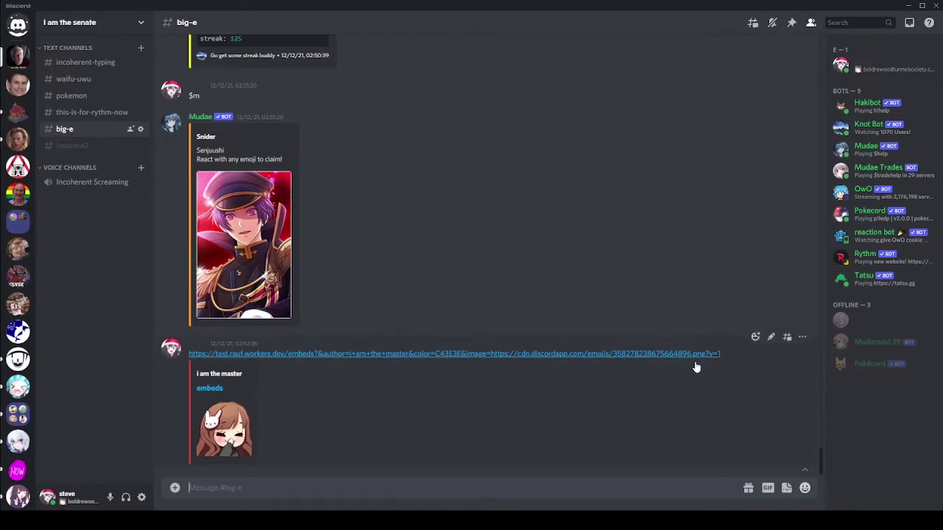
Leave the big-e chat and return to Rauf's Embed Generator, showing title 'of embeds now' and colour #C43E3E
{"action": "left_click", "coordinate": [687, 487]}
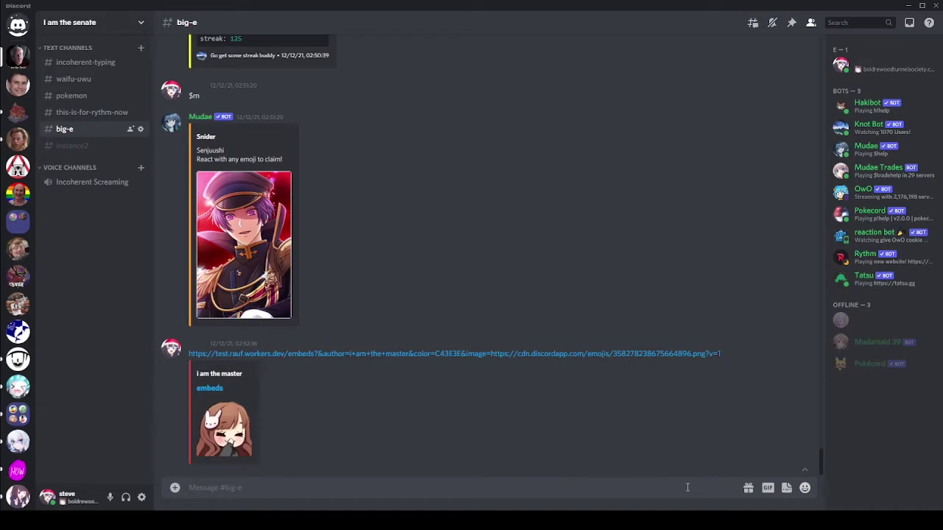
{"action": "key", "text": "alt+Tab"}
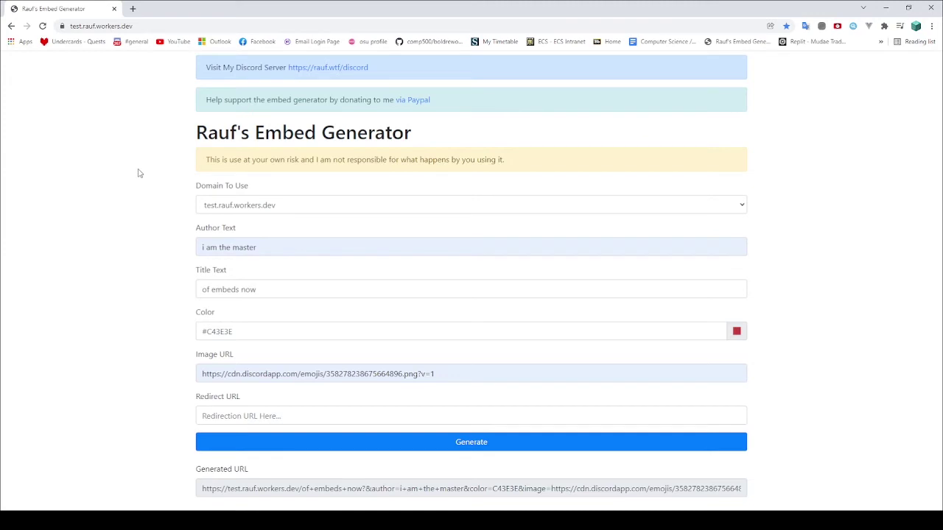
{"action": "left_click", "coordinate": [313, 207]}
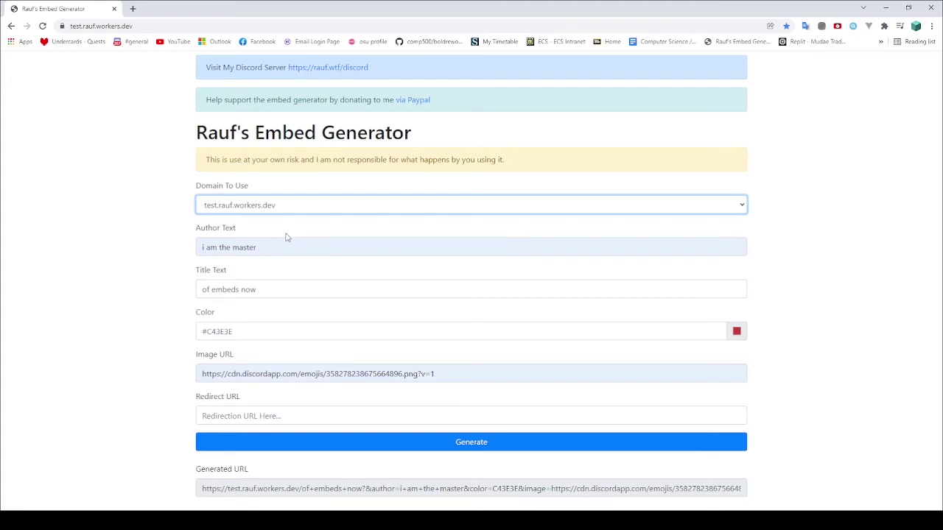
Generate a rauf.wtf/embed link and post it in big-e
{"action": "key", "text": "Up"}
{"action": "left_click", "coordinate": [274, 441]}
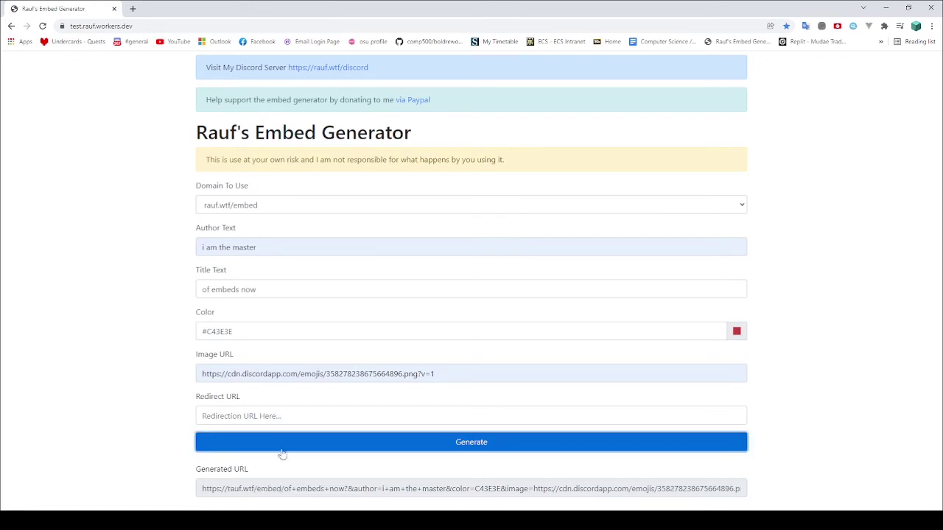
{"action": "left_click", "coordinate": [257, 488]}
{"action": "key", "text": "alt+Tab"}
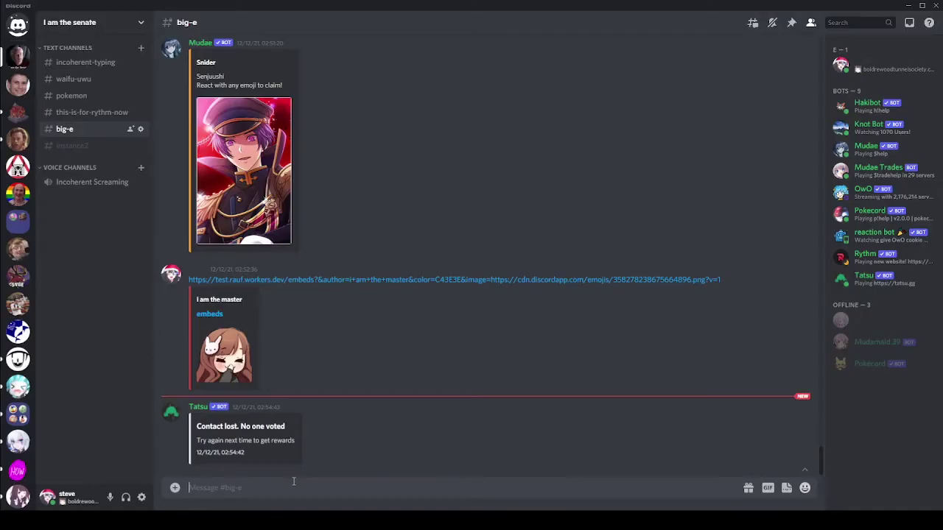
{"action": "type", "text": "https://rauf.wtf/embed/of+embeds+now?&author=i+am+the+master&color=C43E3E&image=https://cdn.discordapp.com/emojis/358278238675664896.png?v=1"}
{"action": "key", "text": "Return"}
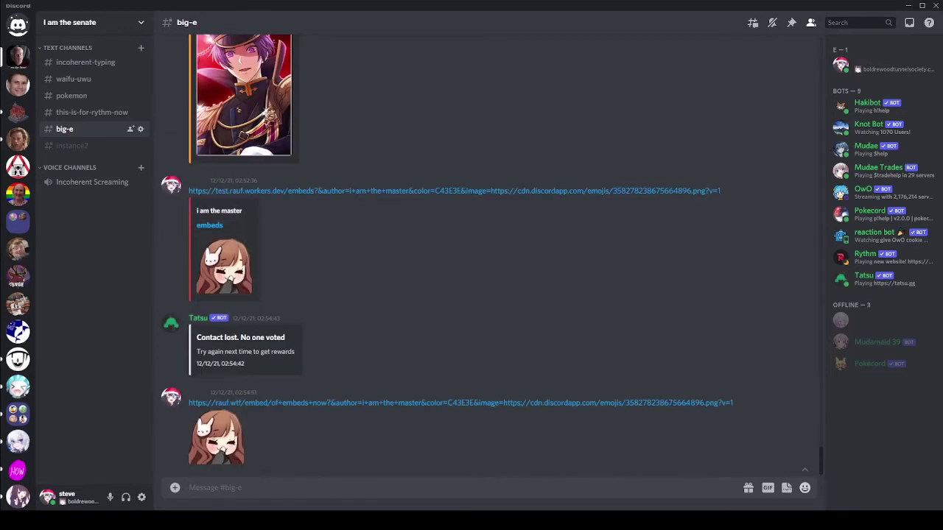
Switch the domain to embed.rauf.wtf, regenerate the link and post it in big-e
{"action": "key", "text": "alt+Tab"}
{"action": "left_click", "coordinate": [260, 202]}
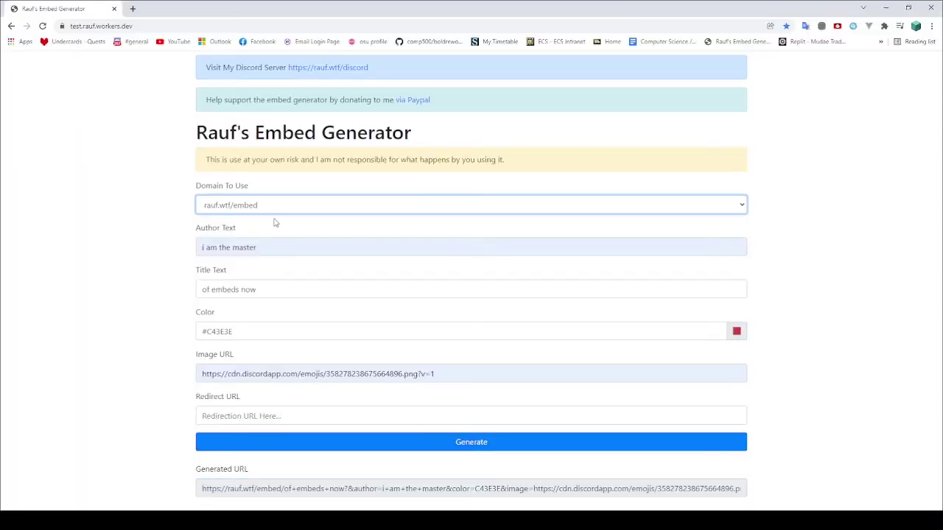
{"action": "left_click", "coordinate": [274, 222]}
{"action": "left_click", "coordinate": [280, 447]}
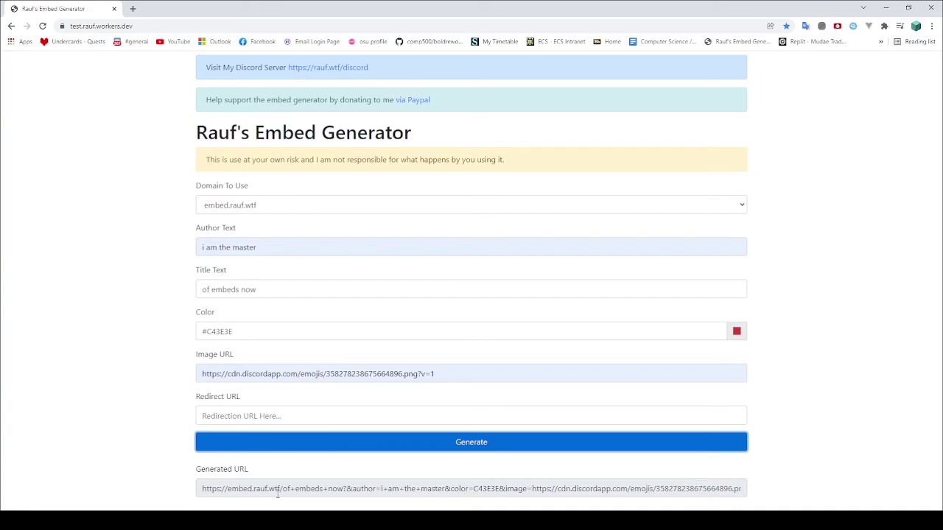
{"action": "key", "text": "alt+Tab"}
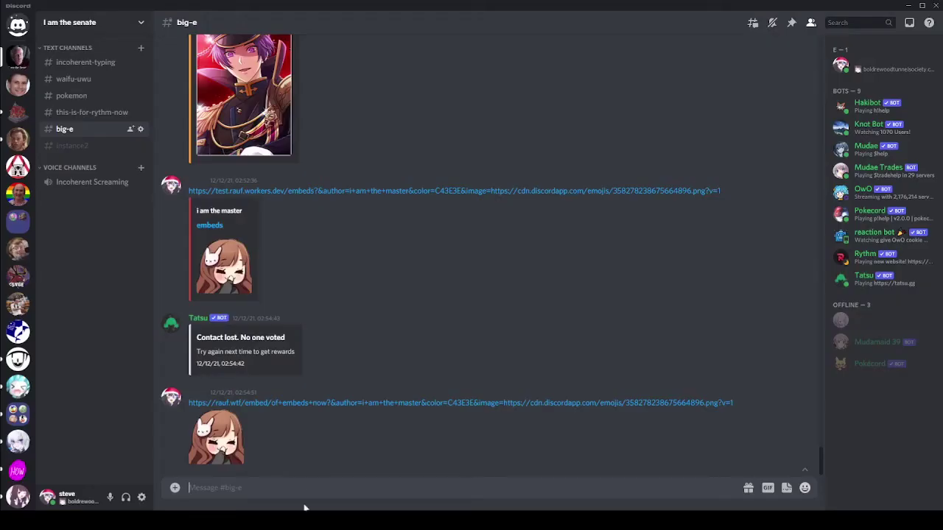
{"action": "type", "text": "https://embed.rauf.wtf/of+embeds+now?&author=i+am+the+master&color=C43E3E&image=https://cdn.discordapp.com/emojis/358278238675664896.png?v=1"}
{"action": "key", "text": "Return"}
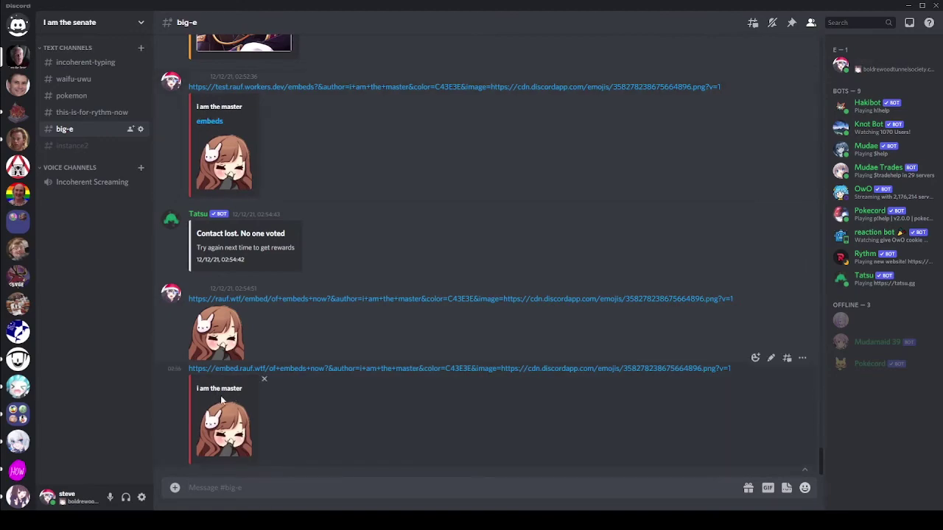
Copy the test.rauf.workers.dev link, post it in big-e, and return to the generator
{"action": "key", "text": "alt+Tab"}
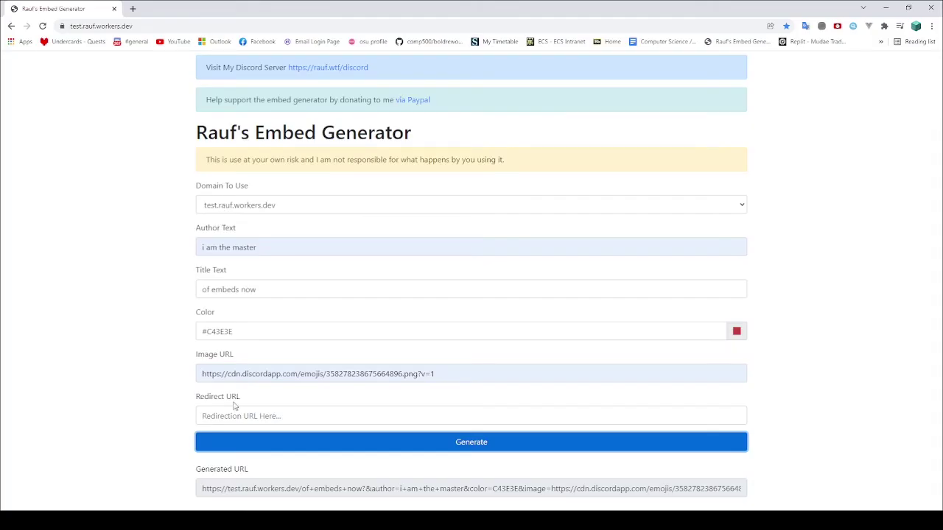
{"action": "left_click", "coordinate": [257, 489]}
{"action": "left_click", "coordinate": [257, 489]}
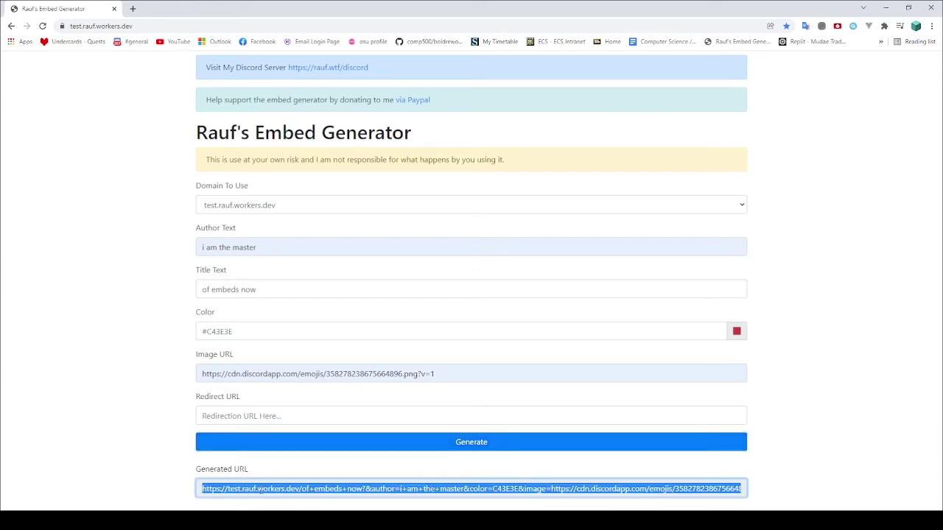
{"action": "key", "text": "alt+Tab"}
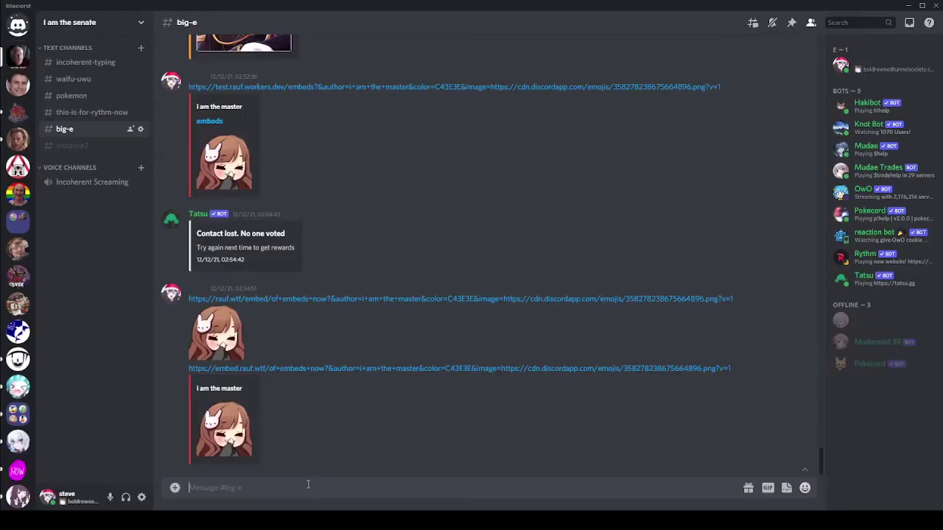
{"action": "type", "text": "https://test.rauf.workers.dev/of+embeds+now?&author=i+am+the+master&color=C43E3E&image=https://cdn.discordapp.com/emojis/358278238675664896.png?v=1"}
{"action": "key", "text": "Return"}
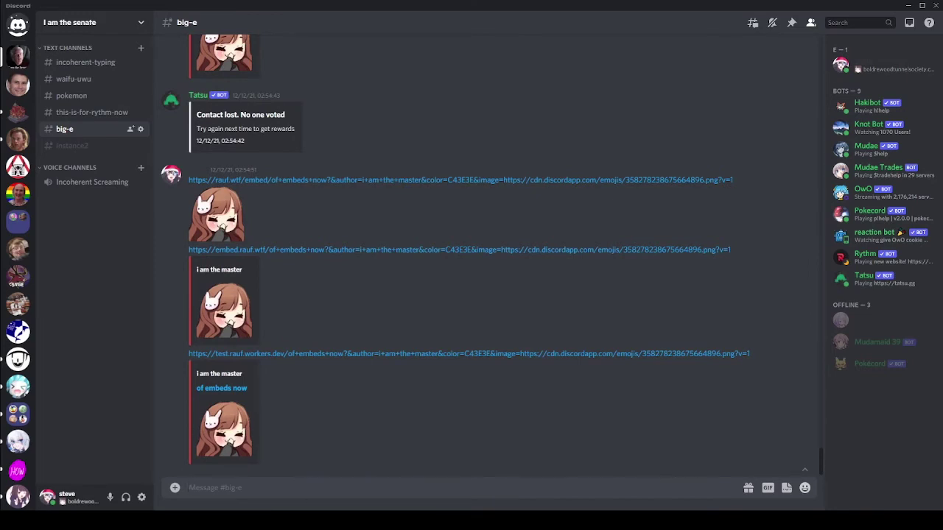
{"action": "key", "text": "alt+Tab"}
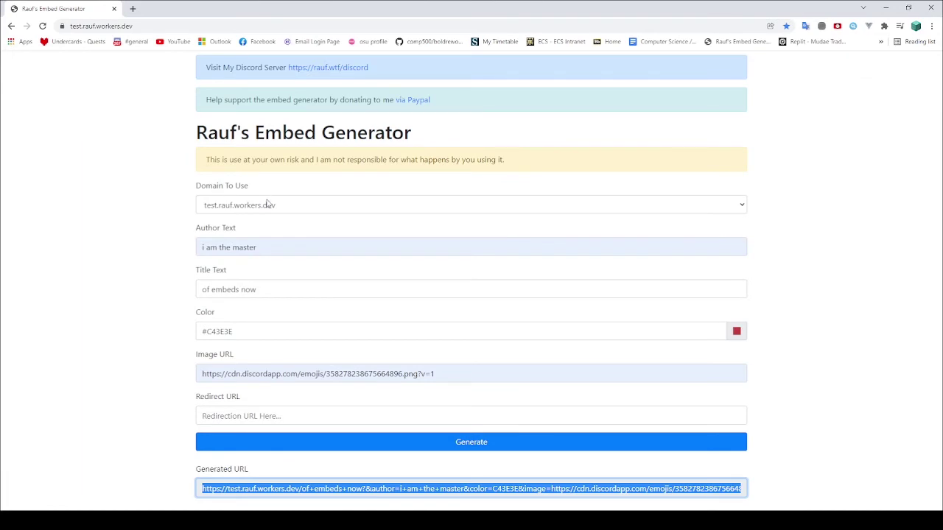
{"action": "left_click", "coordinate": [305, 204]}
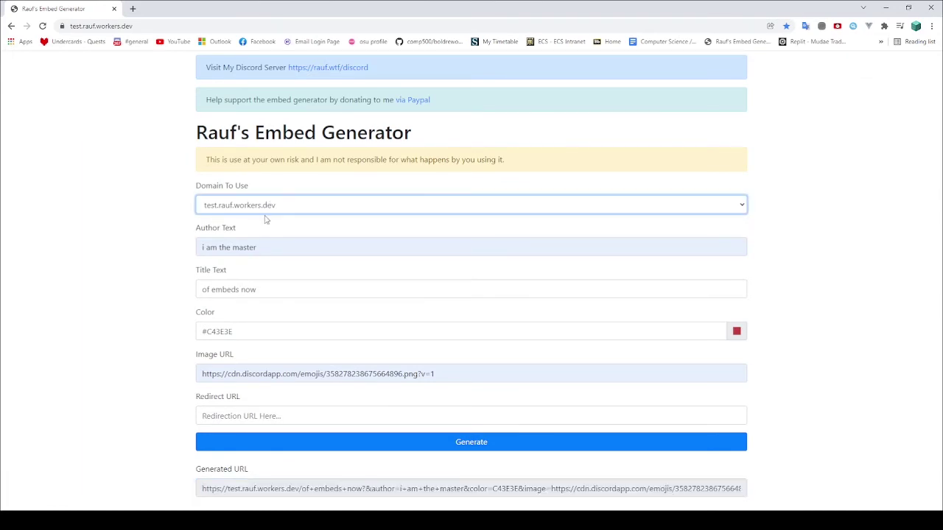
{"action": "left_click", "coordinate": [174, 211]}
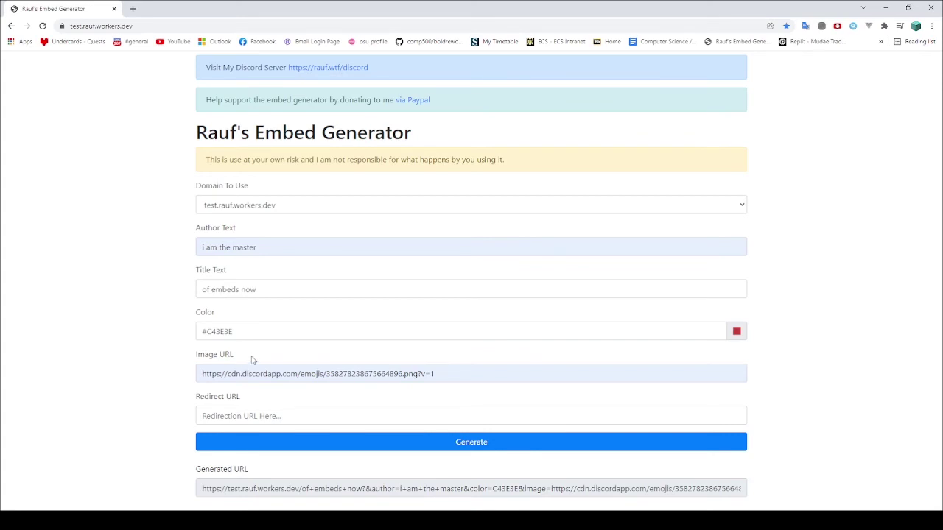
Set the embed colour to yellow #E7DE2A, then check Discord and come back
{"action": "left_click", "coordinate": [742, 328]}
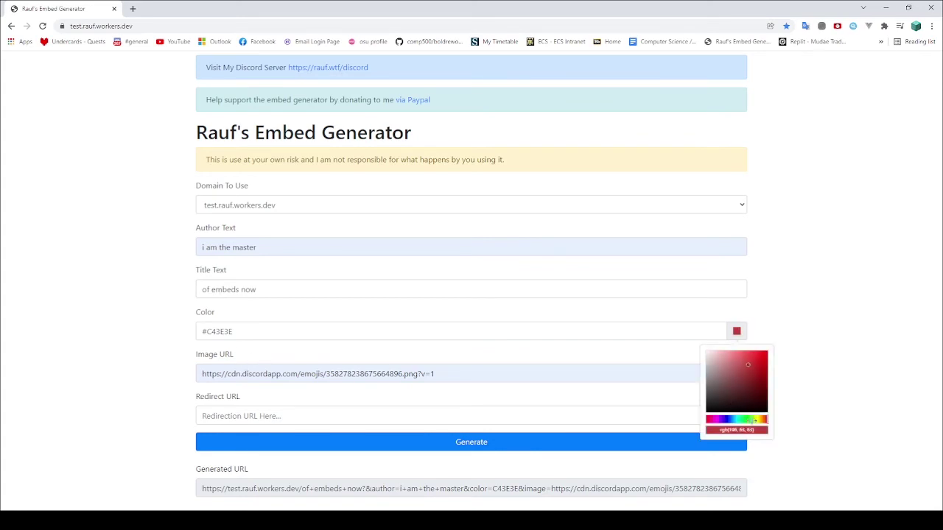
{"action": "left_click", "coordinate": [758, 419]}
{"action": "left_click", "coordinate": [756, 357]}
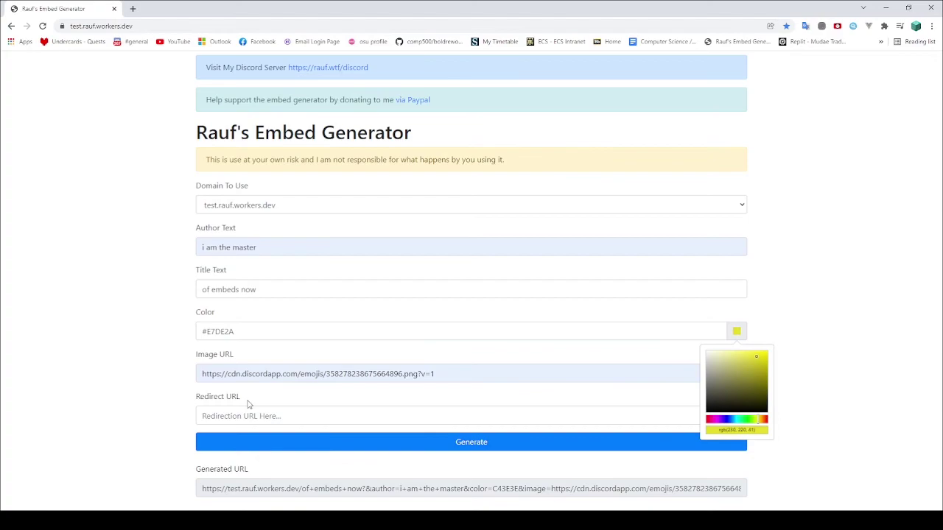
{"action": "left_click", "coordinate": [142, 400]}
{"action": "key", "text": "alt+Tab"}
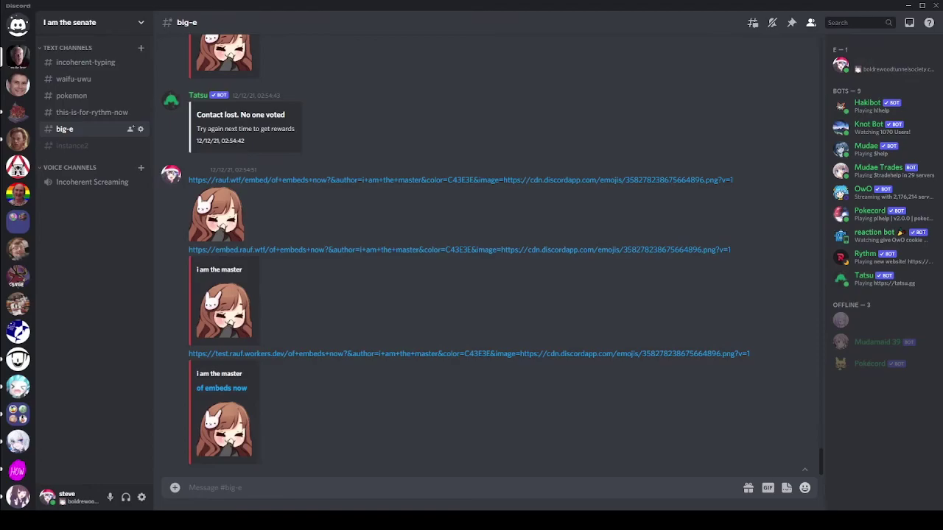
{"action": "key", "text": "alt+Tab"}
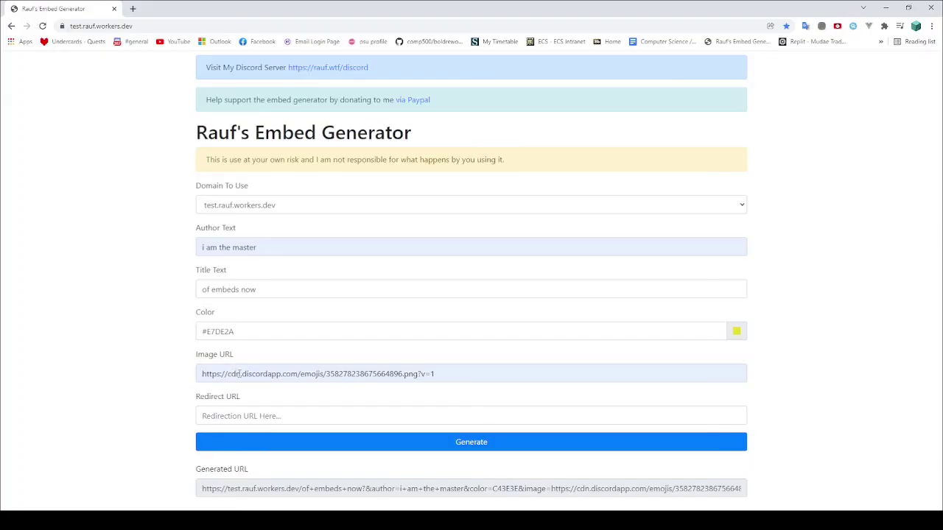
{"action": "left_click_drag", "start_coordinate": [449, 371], "coordinate": [130, 384]}
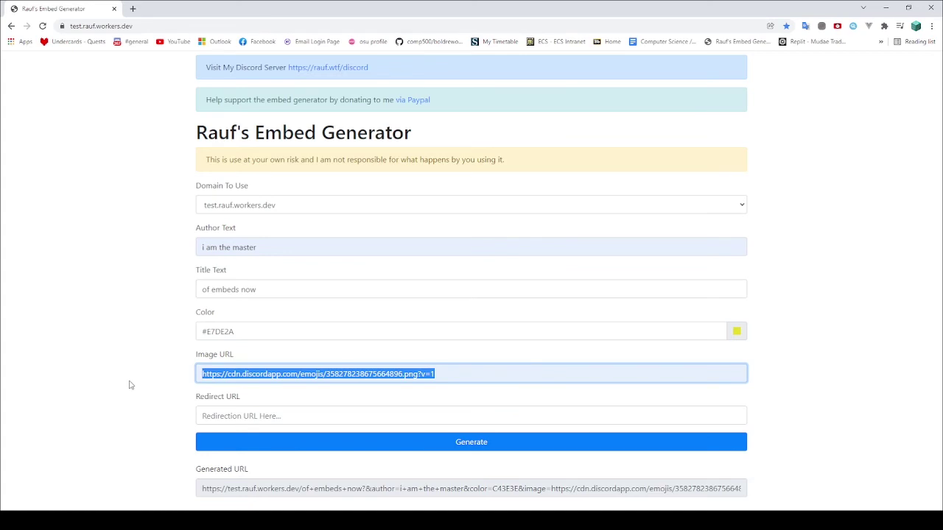
{"action": "left_click", "coordinate": [130, 385]}
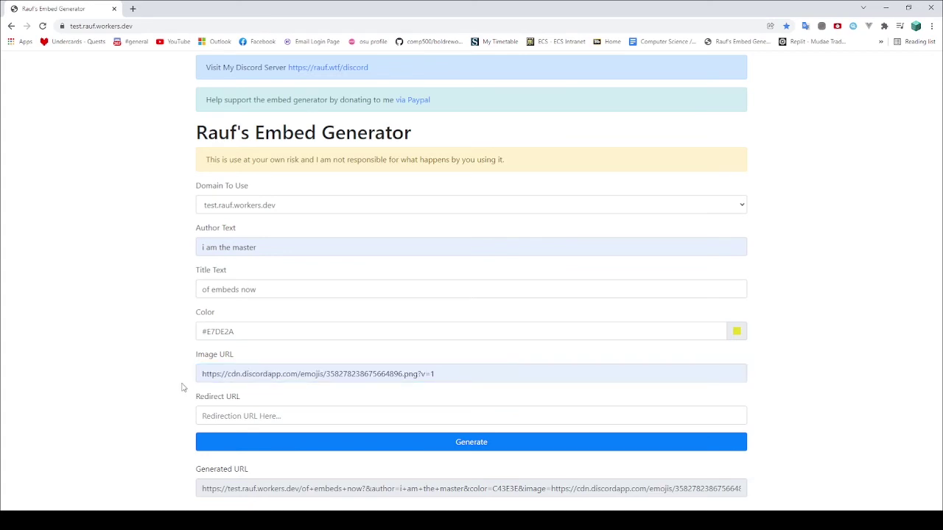